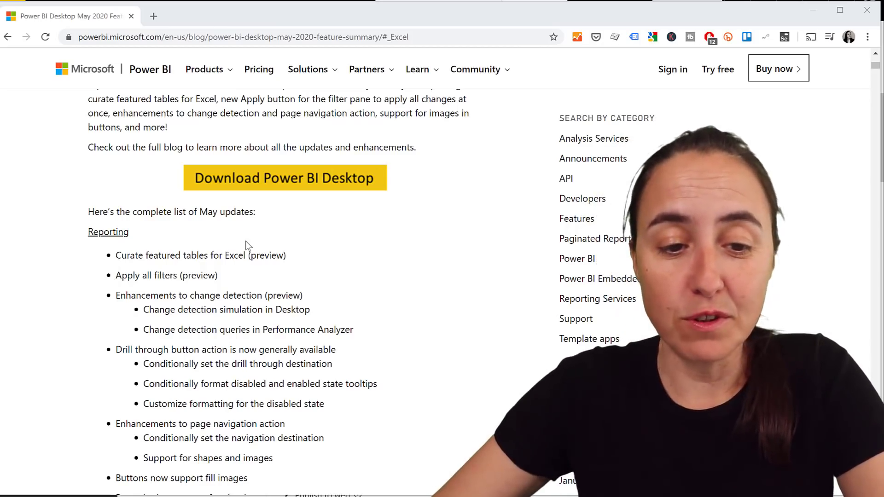
Jump to the 'Curate featured tables for Excel (preview)' section of the May 2020 blog post
{"action": "left_click", "coordinate": [262, 261]}
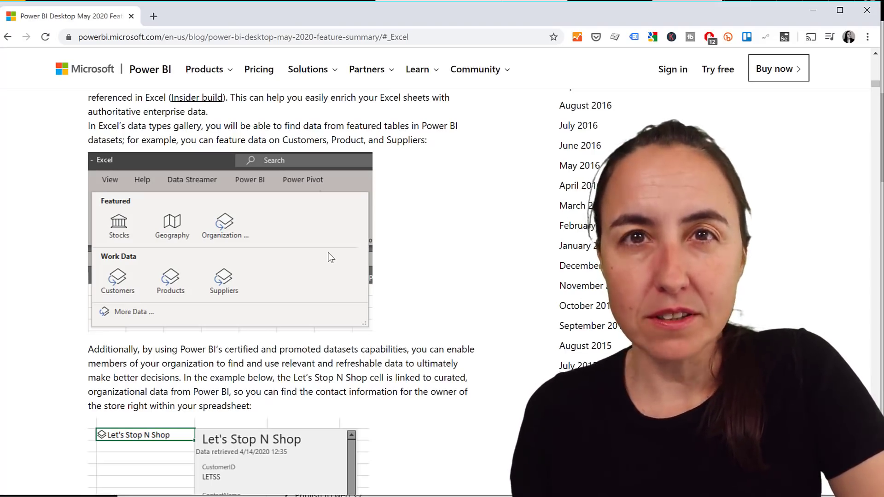
Scroll through the featured tables section down to the 'Allow connections to featured tables' admin setting
{"action": "scroll", "coordinate": [330, 258], "scroll_direction": "up", "scroll_amount": 5}
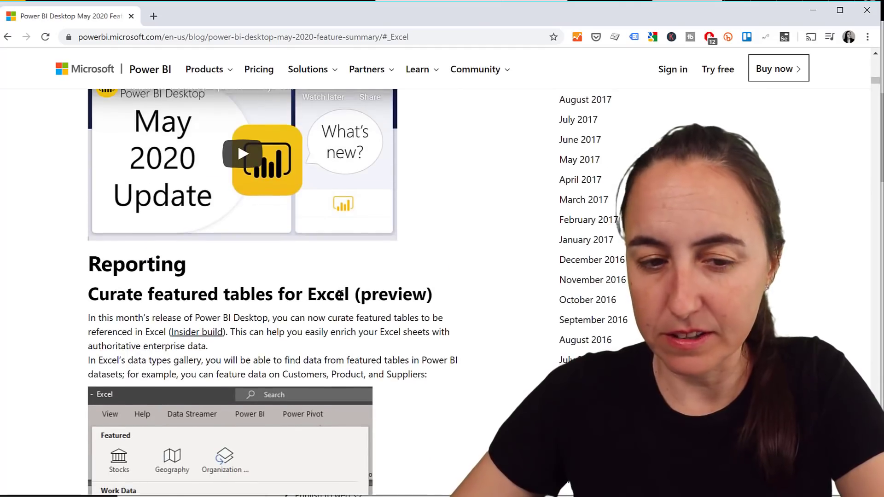
{"action": "scroll", "coordinate": [339, 299], "scroll_direction": "down", "scroll_amount": 1}
{"action": "scroll", "coordinate": [326, 331], "scroll_direction": "down", "scroll_amount": 2}
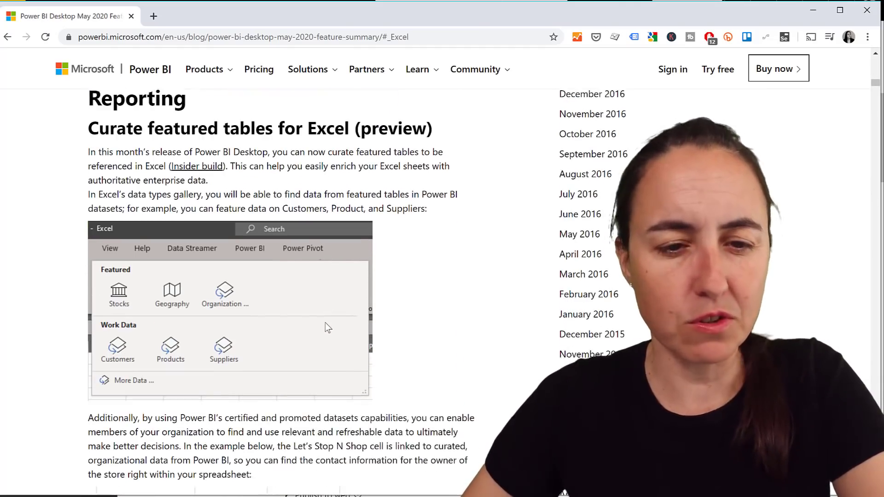
{"action": "scroll", "coordinate": [334, 322], "scroll_direction": "down", "scroll_amount": 2}
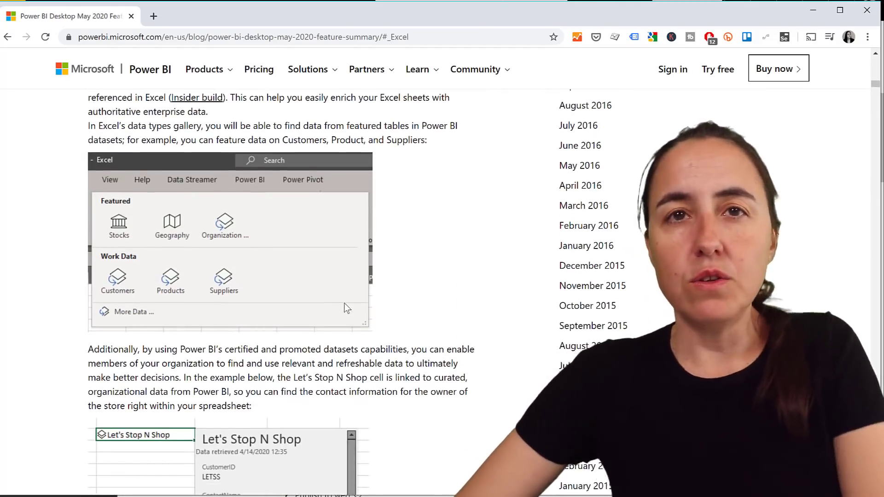
{"action": "scroll", "coordinate": [348, 307], "scroll_direction": "down", "scroll_amount": 15}
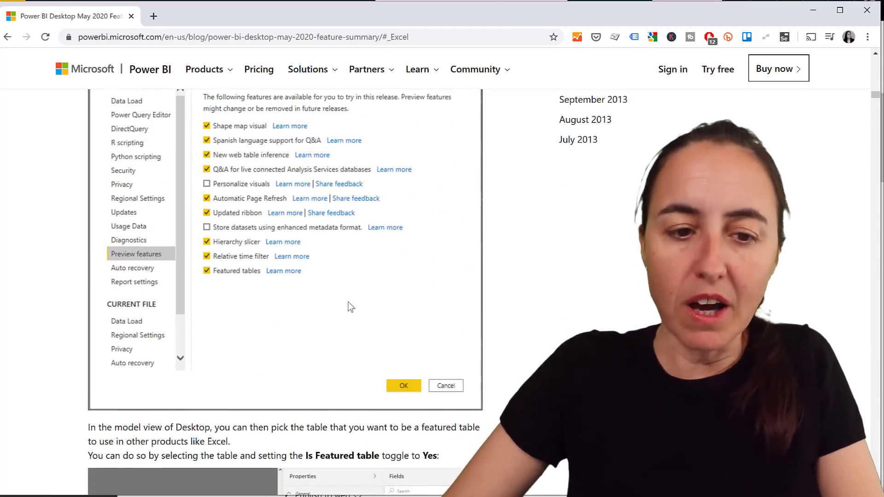
{"action": "scroll", "coordinate": [350, 307], "scroll_direction": "down", "scroll_amount": 4}
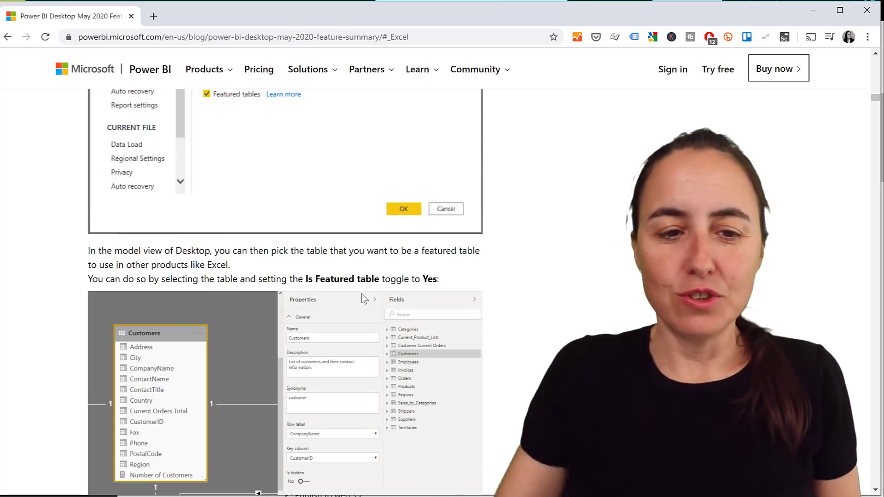
{"action": "scroll", "coordinate": [368, 328], "scroll_direction": "down", "scroll_amount": 3}
{"action": "scroll", "coordinate": [481, 293], "scroll_direction": "down", "scroll_amount": 3}
{"action": "scroll", "coordinate": [294, 306], "scroll_direction": "down", "scroll_amount": 10}
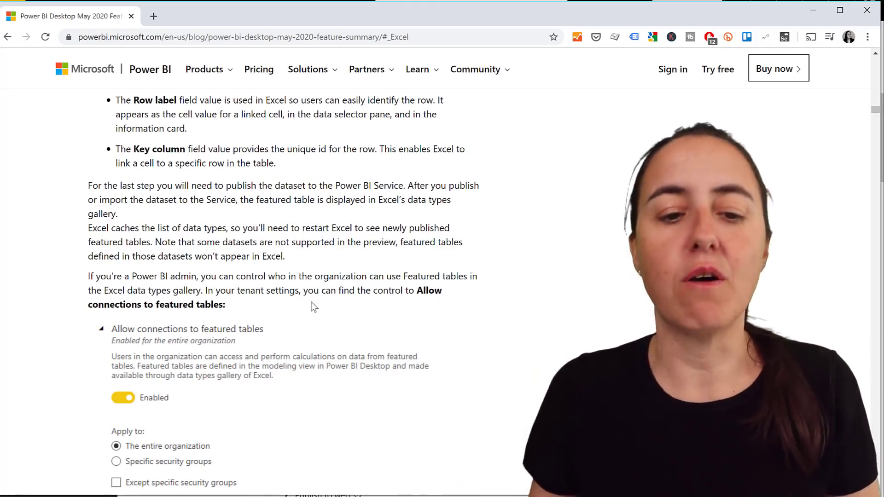
{"action": "scroll", "coordinate": [327, 277], "scroll_direction": "down", "scroll_amount": 1}
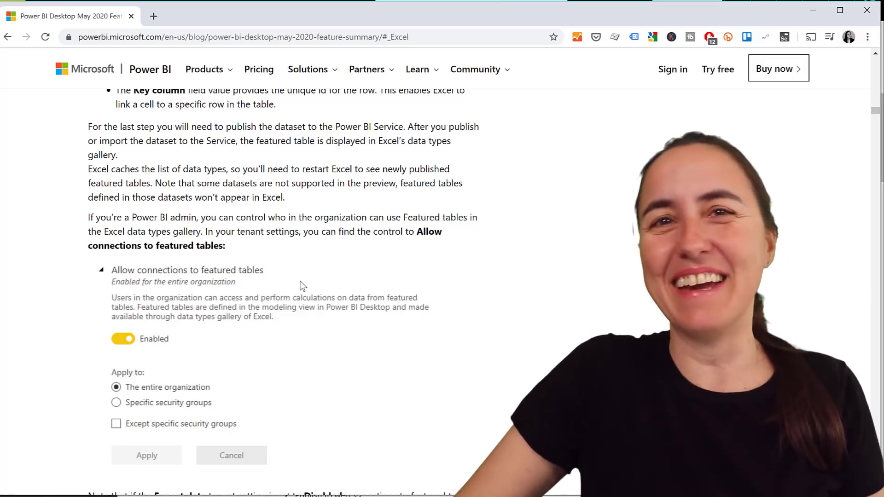
Scroll back up to the post's introduction and its complete list of May updates
{"action": "scroll", "coordinate": [300, 286], "scroll_direction": "up", "scroll_amount": 15}
{"action": "scroll", "coordinate": [357, 327], "scroll_direction": "up", "scroll_amount": 15}
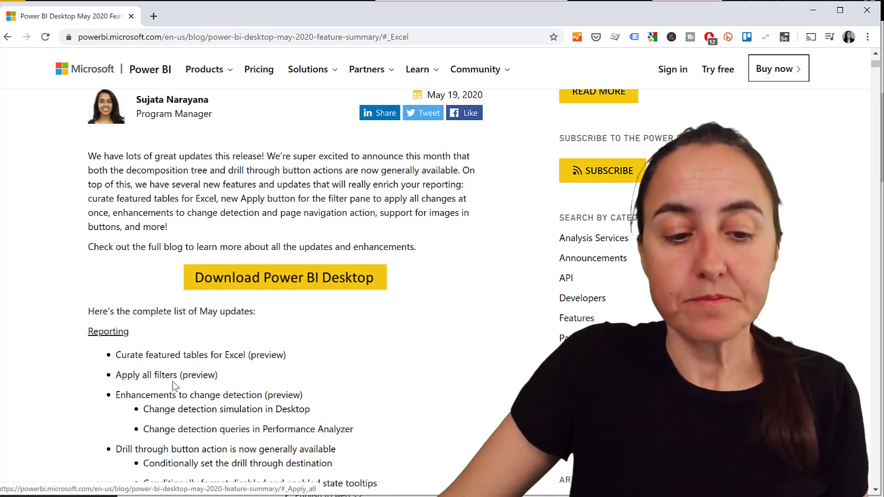
Read the 'Apply all filters (preview)' section, then return to the data connector entries
{"action": "left_click", "coordinate": [173, 376]}
{"action": "scroll", "coordinate": [298, 361], "scroll_direction": "down", "scroll_amount": 3}
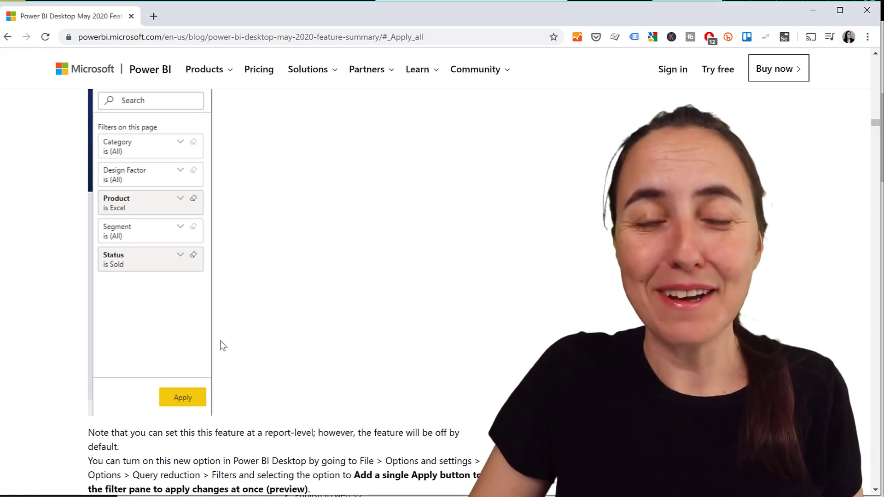
{"action": "scroll", "coordinate": [242, 347], "scroll_direction": "down", "scroll_amount": 3}
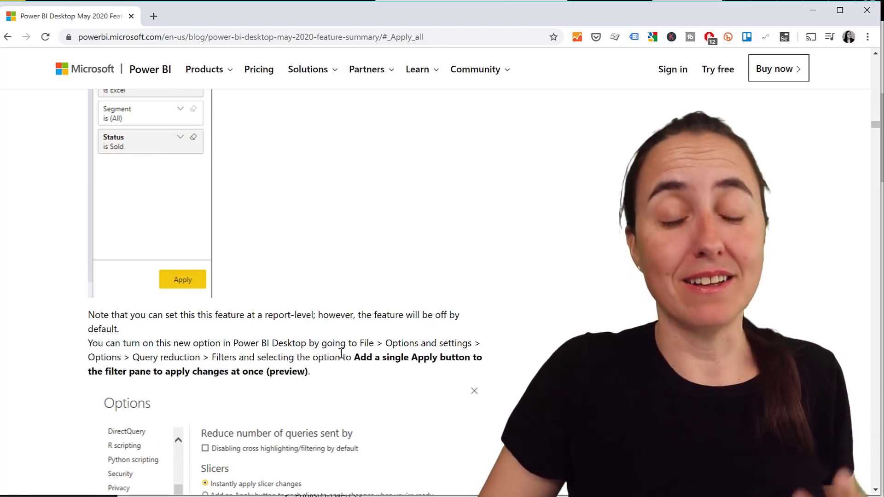
{"action": "scroll", "coordinate": [338, 355], "scroll_direction": "down", "scroll_amount": 2}
{"action": "scroll", "coordinate": [340, 353], "scroll_direction": "up", "scroll_amount": 15}
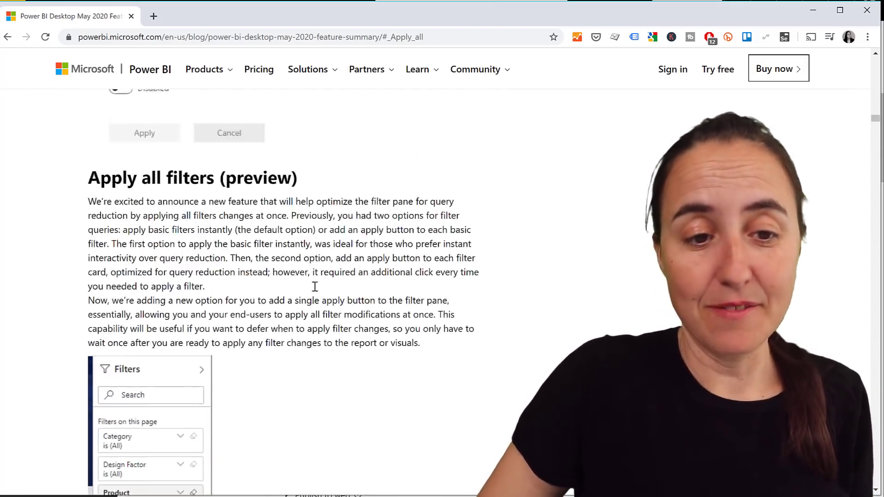
{"action": "scroll", "coordinate": [339, 248], "scroll_direction": "up", "scroll_amount": 20}
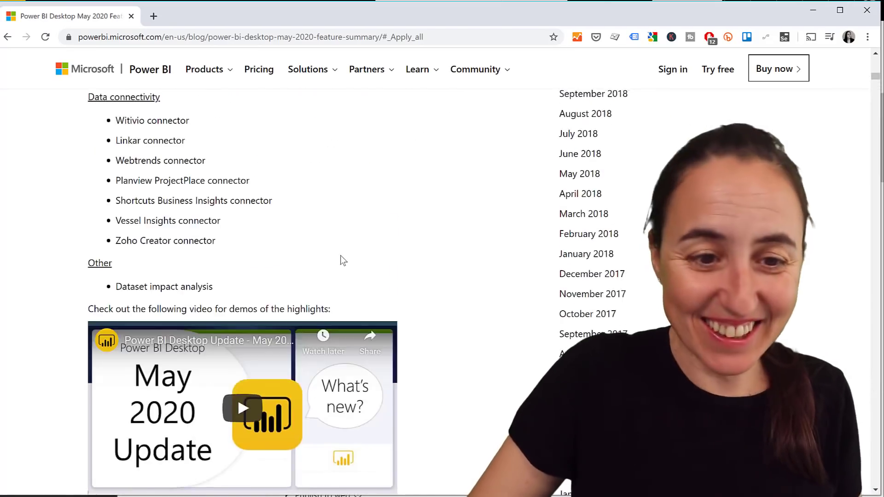
Scroll to the Reporting items of the May updates list, including the drill through button entries
{"action": "scroll", "coordinate": [336, 271], "scroll_direction": "up", "scroll_amount": 10}
{"action": "scroll", "coordinate": [226, 290], "scroll_direction": "down", "scroll_amount": 3}
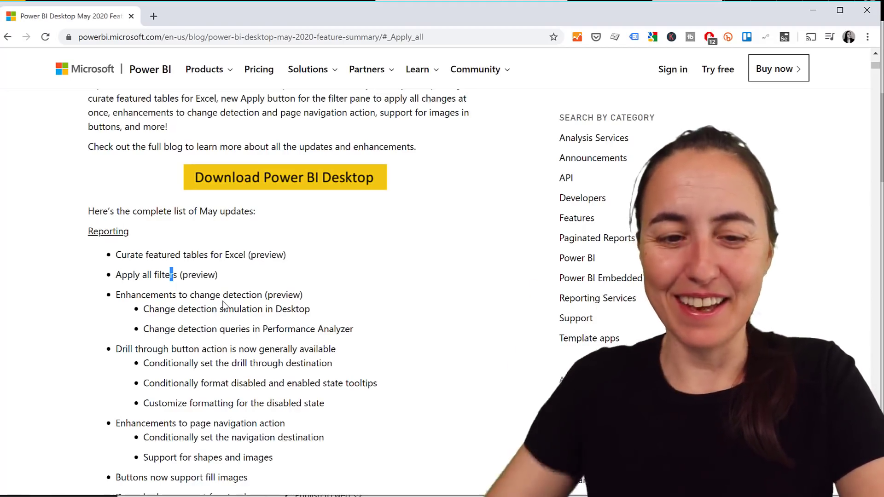
{"action": "scroll", "coordinate": [222, 302], "scroll_direction": "down", "scroll_amount": 1}
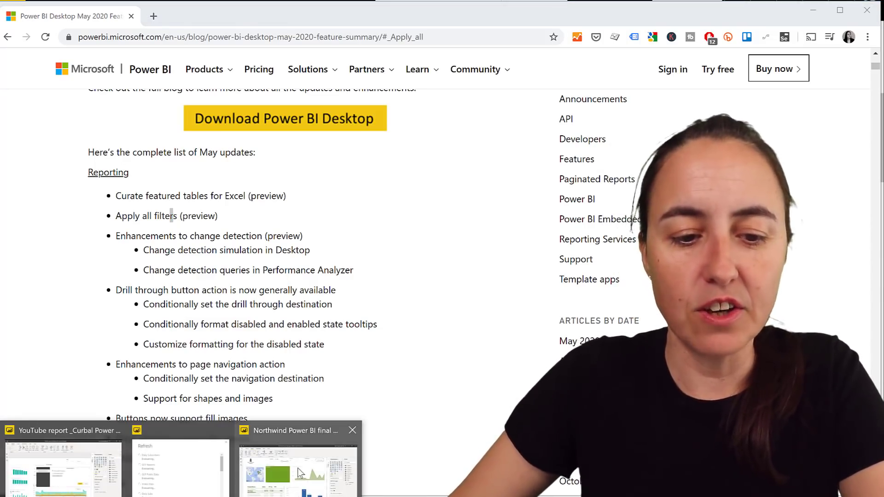
Switch to the Northwind Power BI final report-ODATA window in Power BI Desktop
{"action": "left_click", "coordinate": [300, 459]}
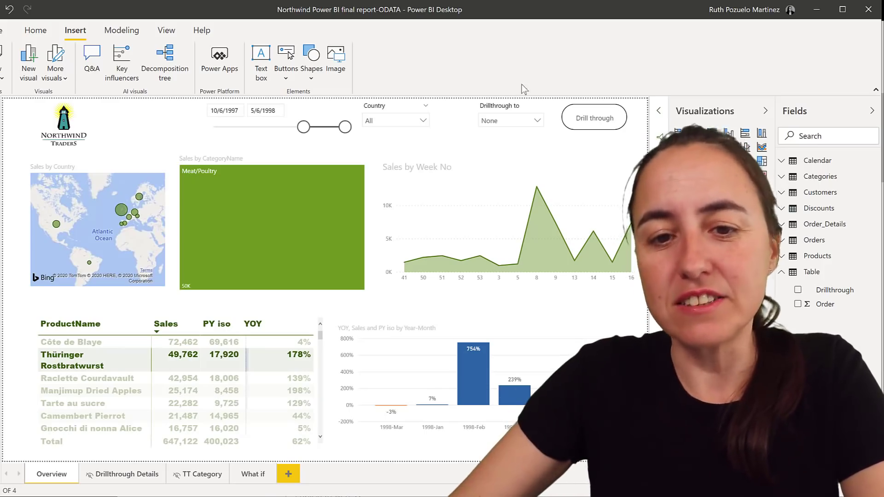
Try drilling through with Overview chosen as the Drillthrough to destination
{"action": "left_click", "coordinate": [533, 121]}
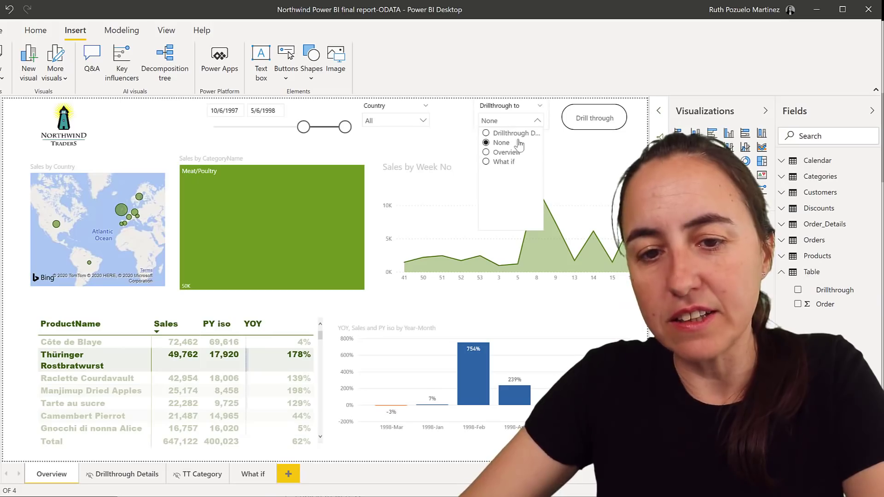
{"action": "left_click", "coordinate": [511, 154]}
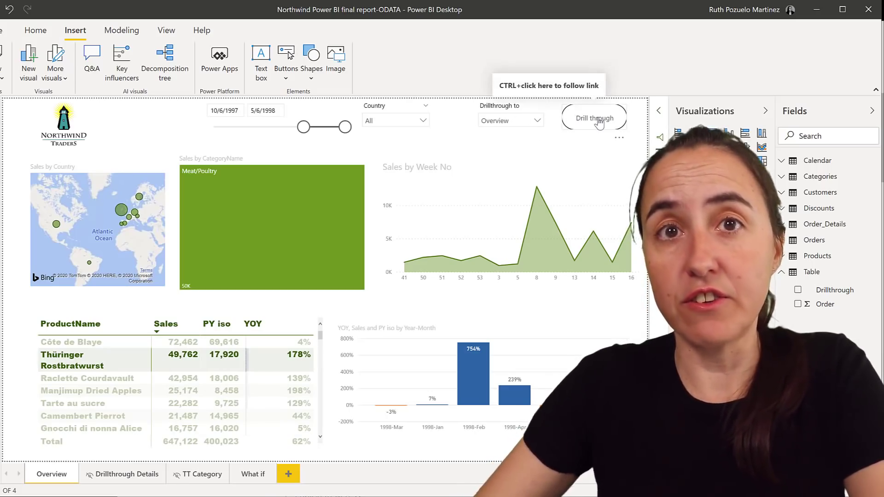
{"action": "left_click", "coordinate": [494, 122]}
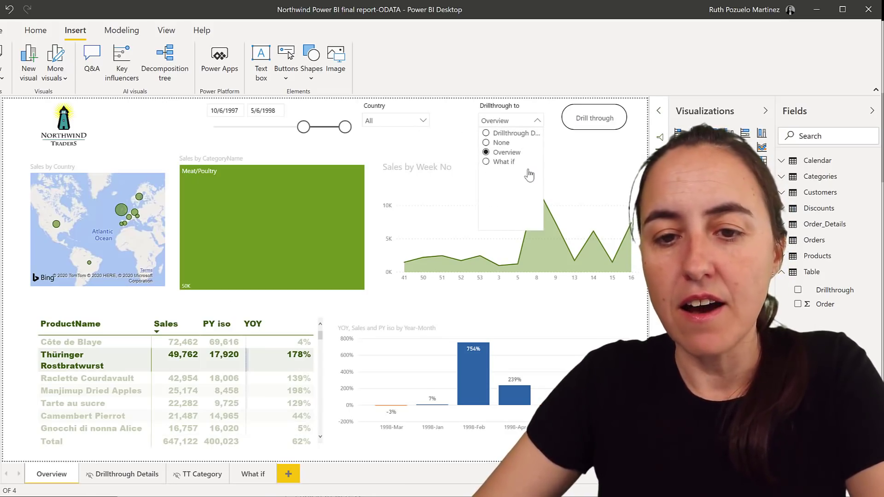
{"action": "left_click", "coordinate": [588, 122]}
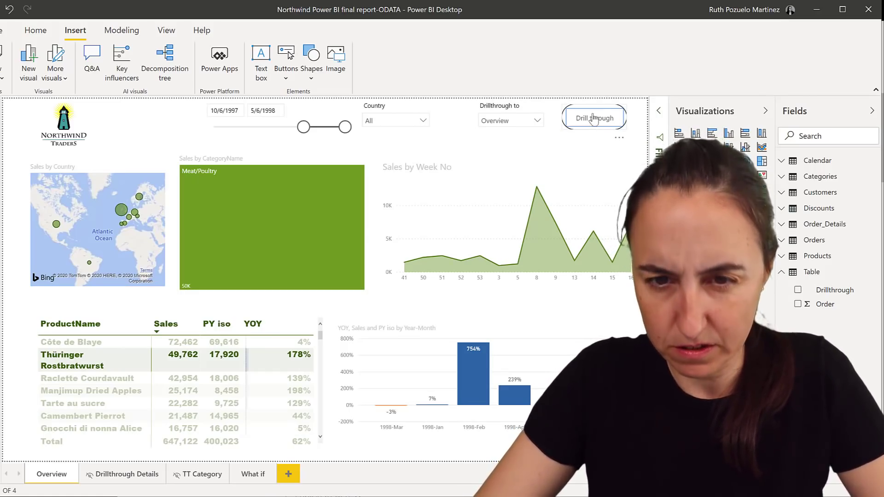
Switch the destination to Drillthrough Details and drill through on Beverages
{"action": "left_click", "coordinate": [512, 121]}
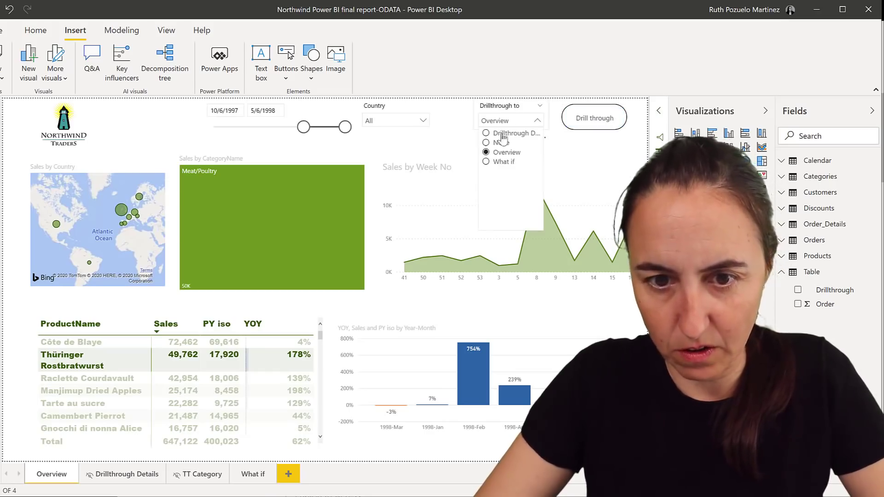
{"action": "left_click", "coordinate": [508, 134]}
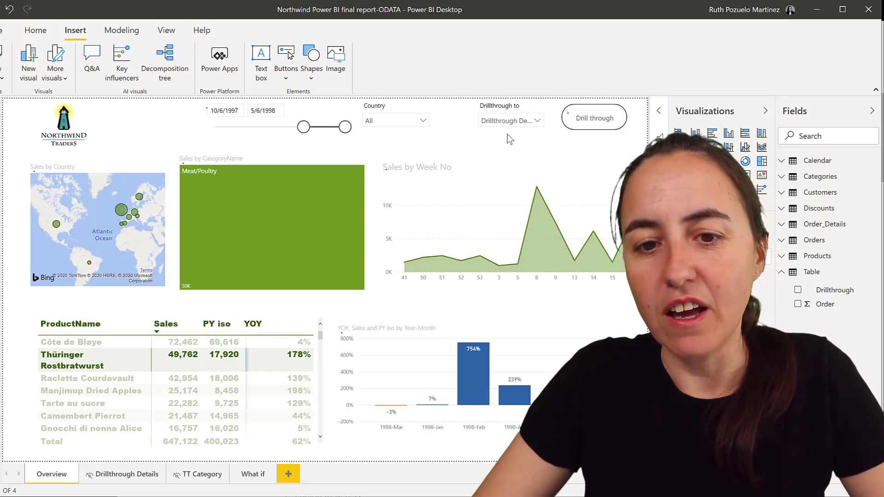
{"action": "left_click", "coordinate": [594, 123], "text": "ctrl"}
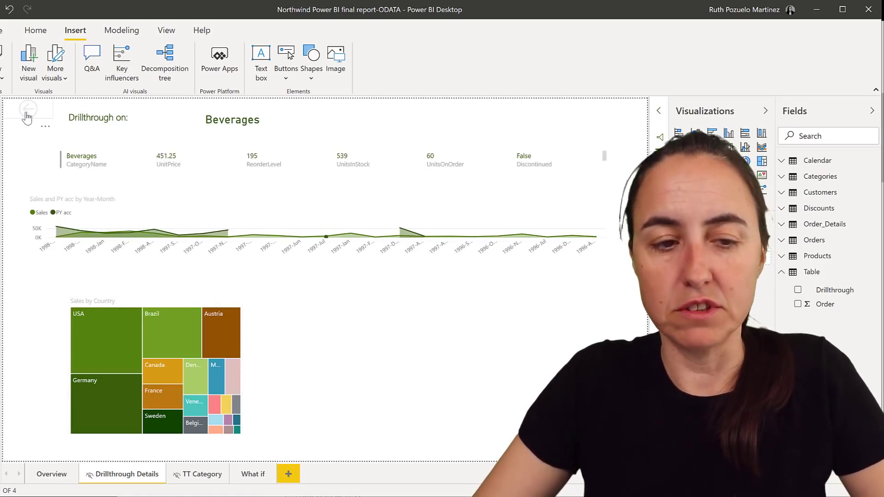
Back on Overview, drill through from Raclette Courdavault to the What if page (Sales 1.35M, Net Discount 270.87K)
{"action": "left_click", "coordinate": [27, 117], "text": "ctrl"}
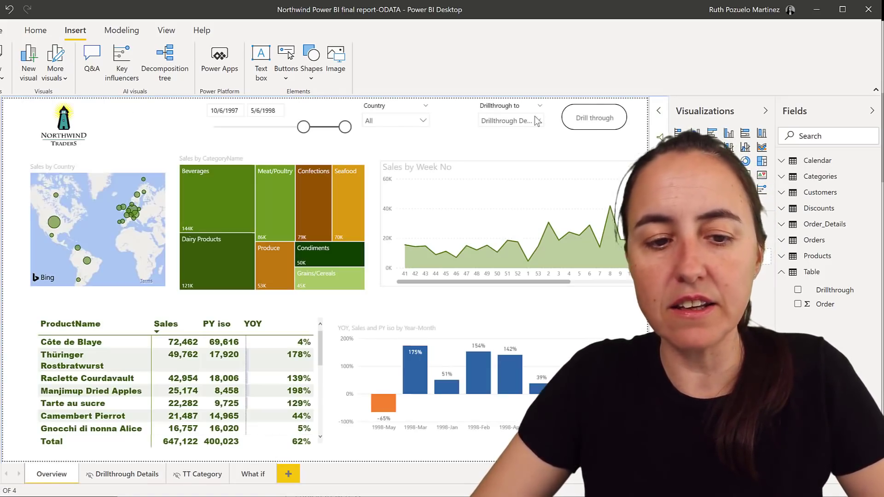
{"action": "left_click", "coordinate": [100, 379]}
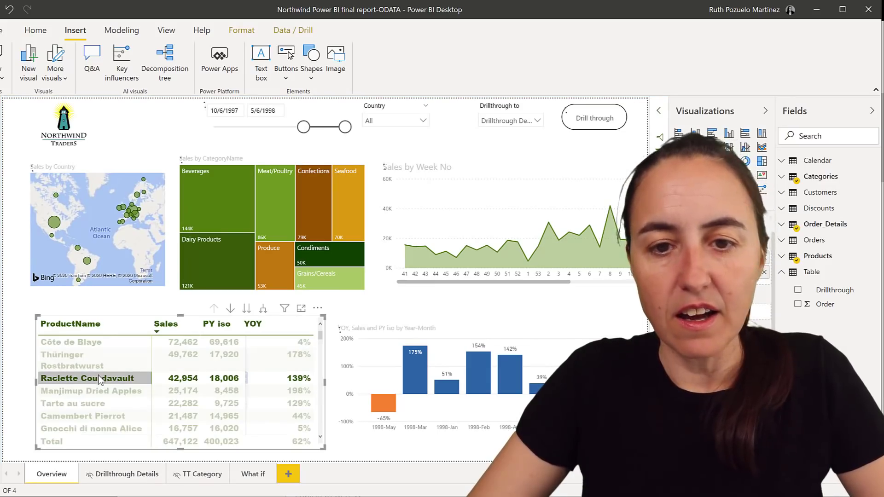
{"action": "left_click", "coordinate": [538, 121]}
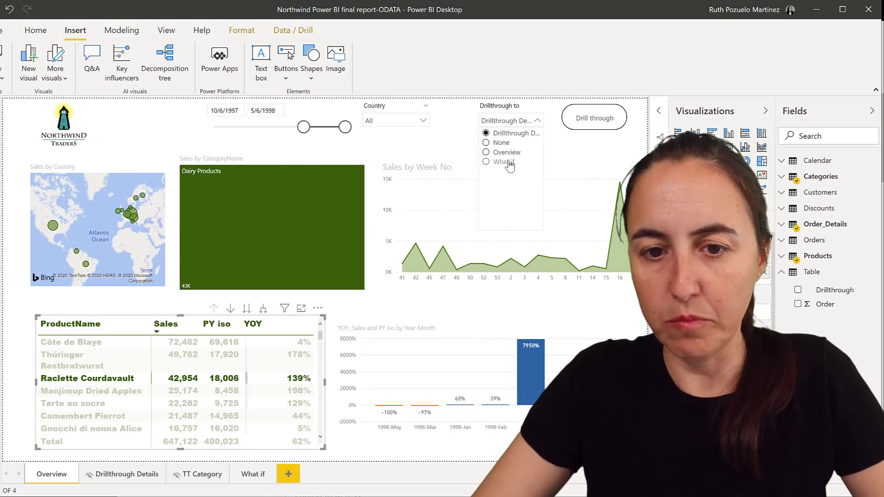
{"action": "left_click", "coordinate": [509, 162]}
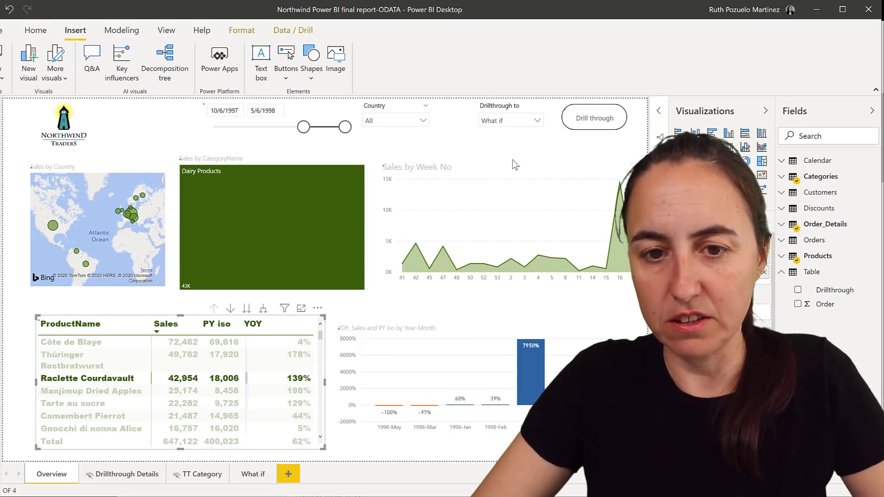
{"action": "left_click", "coordinate": [597, 124], "text": "ctrl"}
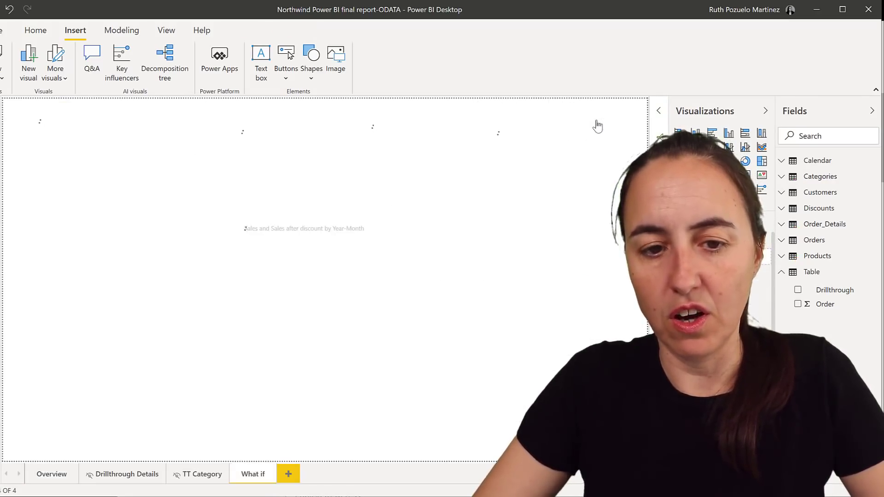
Return to the Overview page and set the Drillthrough to choice to None
{"action": "left_click", "coordinate": [51, 475]}
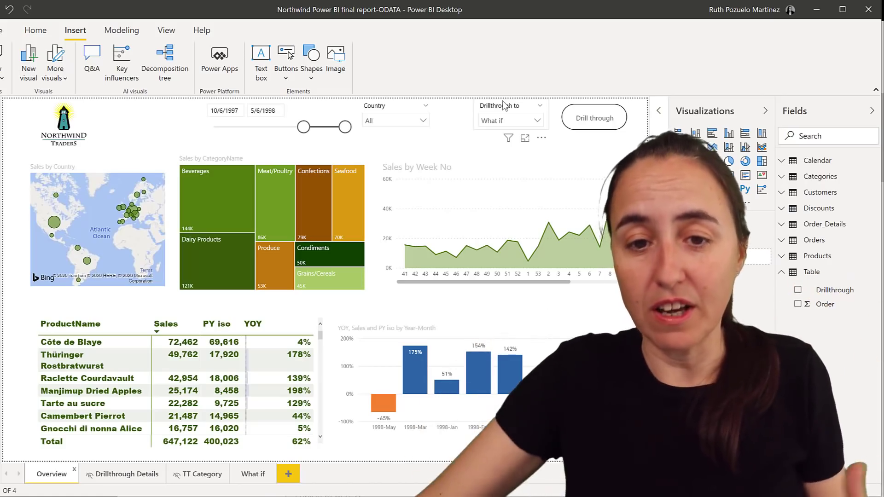
{"action": "left_click", "coordinate": [513, 127]}
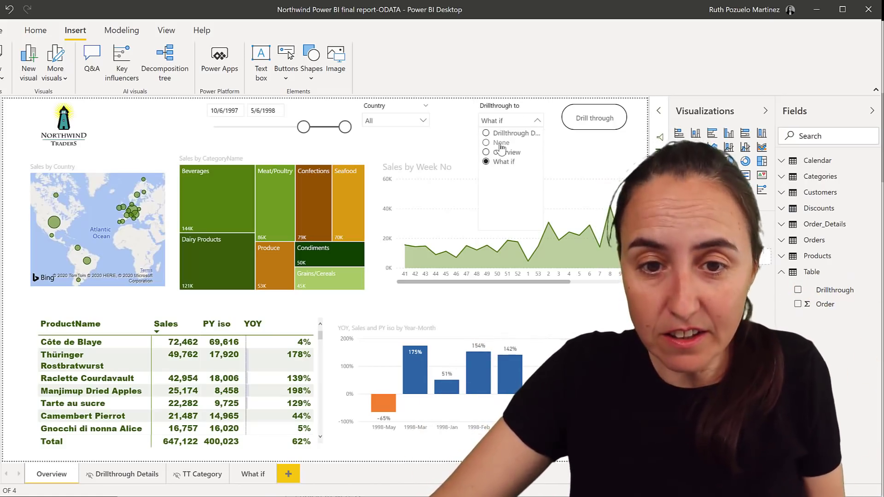
{"action": "left_click", "coordinate": [497, 142]}
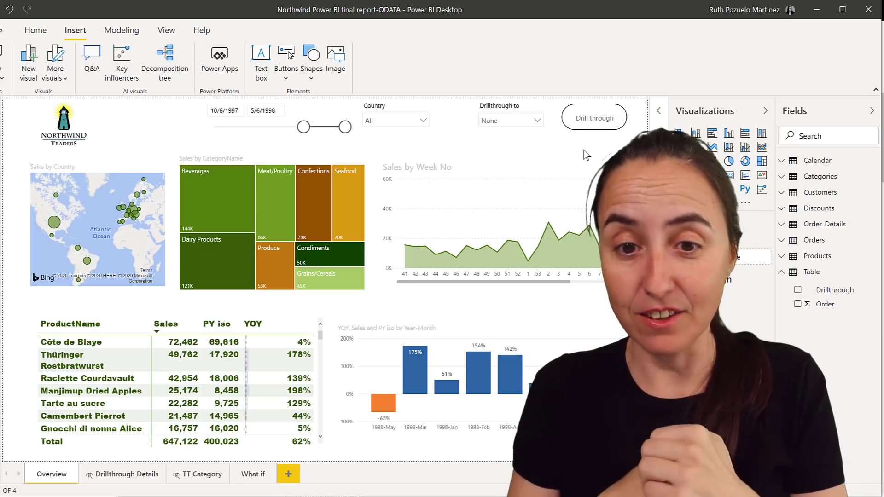
Filter the Overview to 1998-Feb with Thüringer Rostbratwurst selected (20,301 sales, 754% YOY)
{"action": "left_click", "coordinate": [584, 121]}
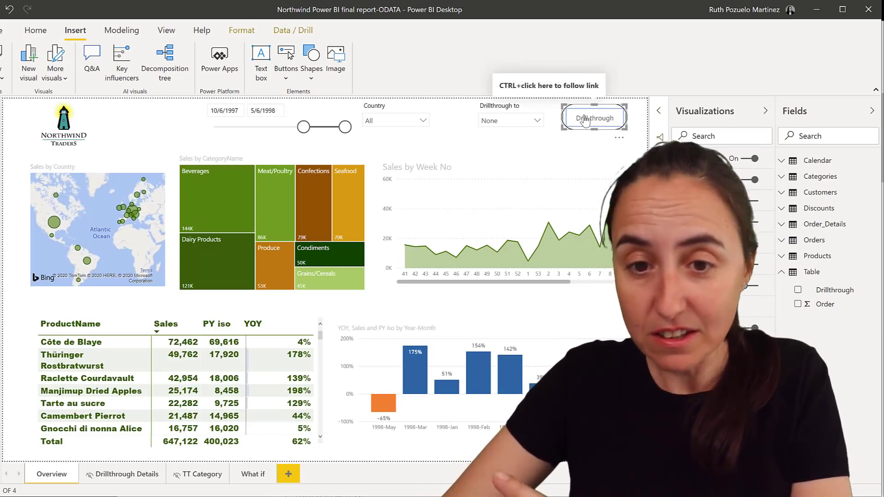
{"action": "left_click", "coordinate": [509, 121]}
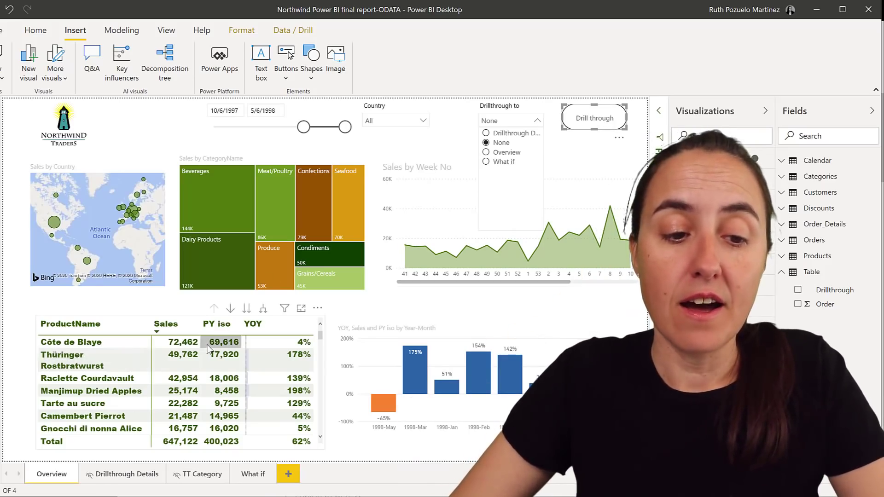
{"action": "left_click", "coordinate": [102, 365]}
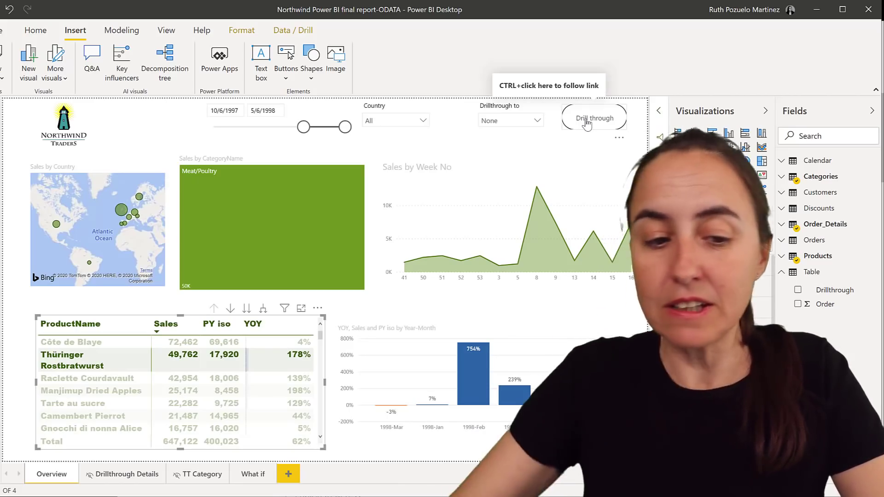
{"action": "left_click", "coordinate": [474, 389]}
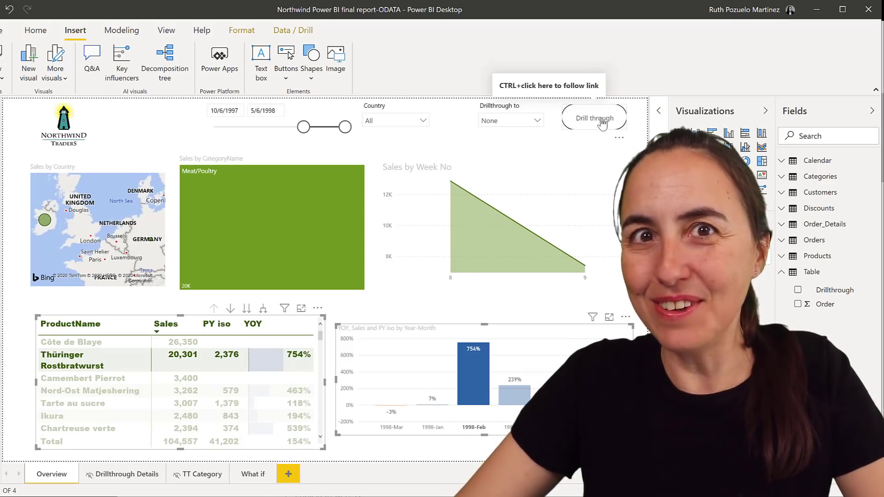
Clear the Thüringer Rostbratwurst cross-filter, then bring the May 2020 blog back in Chrome
{"action": "left_click", "coordinate": [100, 359]}
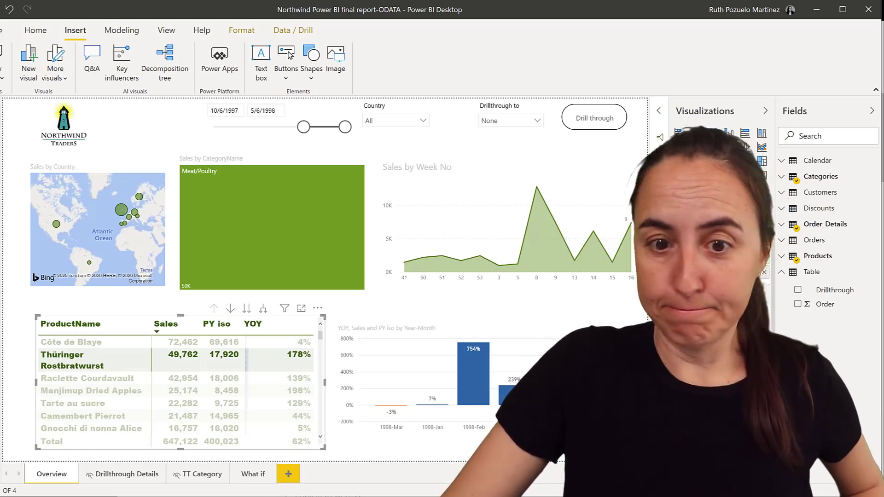
{"action": "left_click", "coordinate": [378, 460]}
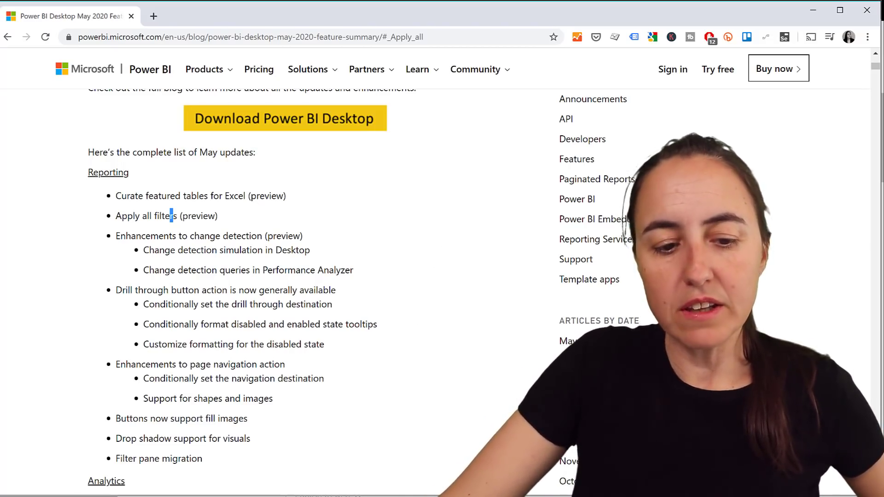
Bring the Northwind report in Power BI Desktop back to the front
{"action": "mouse_move", "coordinate": [174, 478]}
{"action": "left_click", "coordinate": [299, 463]}
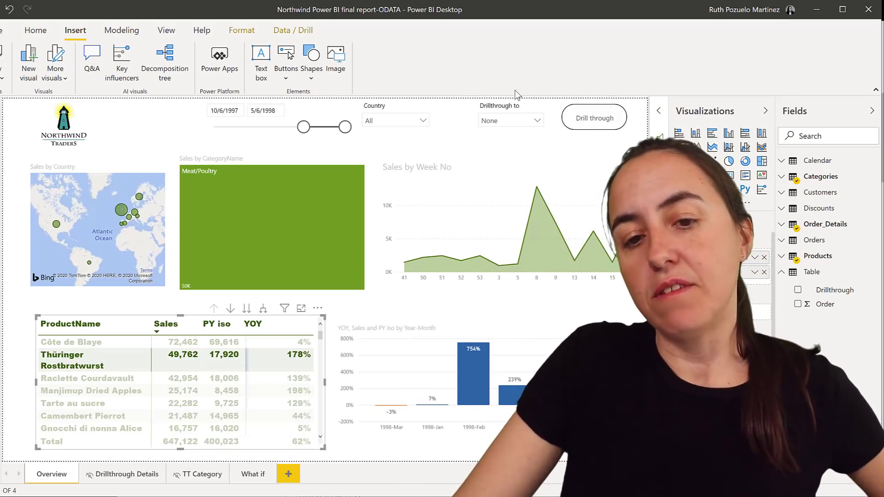
Check that the Drillthrough destination stays None, select the Sales by Week No chart, and return to the blog
{"action": "left_click", "coordinate": [539, 120]}
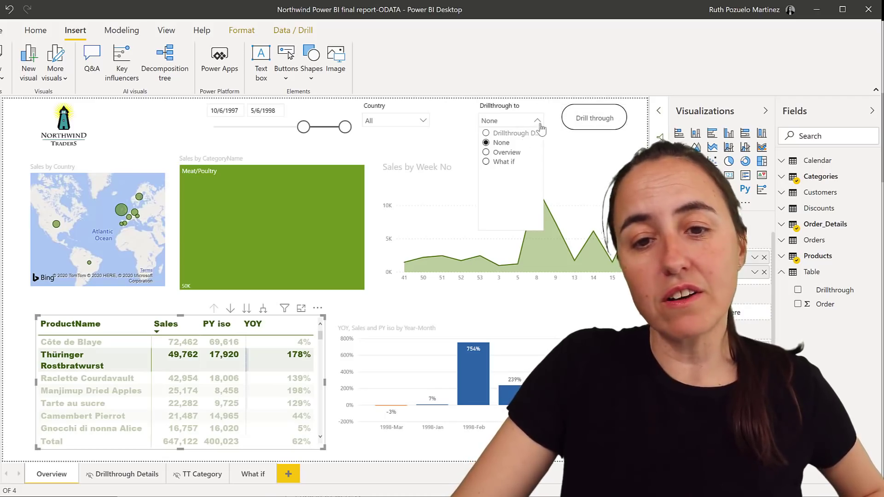
{"action": "left_click", "coordinate": [597, 174]}
{"action": "left_click", "coordinate": [598, 175]}
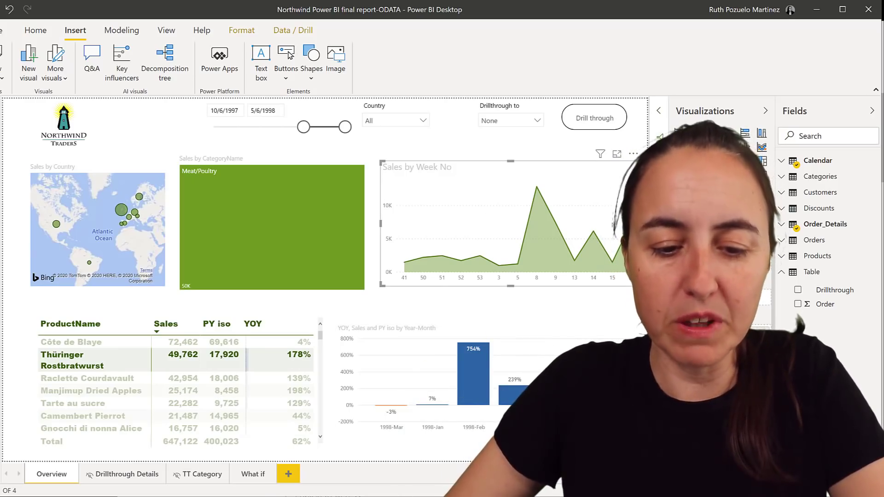
{"action": "mouse_move", "coordinate": [302, 495]}
{"action": "left_click", "coordinate": [455, 465]}
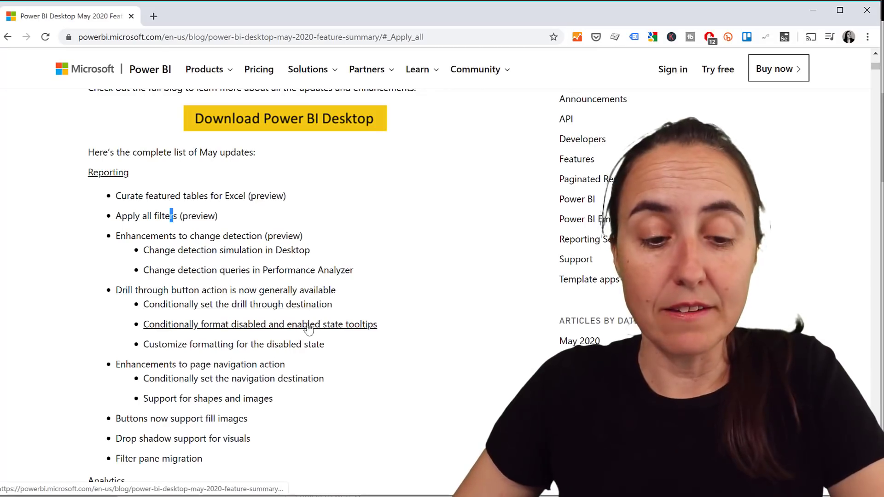
{"action": "scroll", "coordinate": [277, 361], "scroll_direction": "down", "scroll_amount": 1}
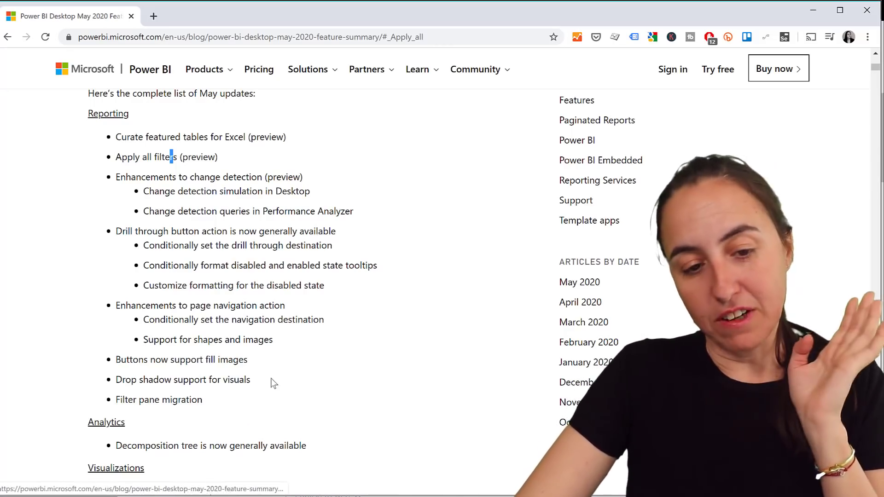
{"action": "scroll", "coordinate": [272, 384], "scroll_direction": "down", "scroll_amount": 4}
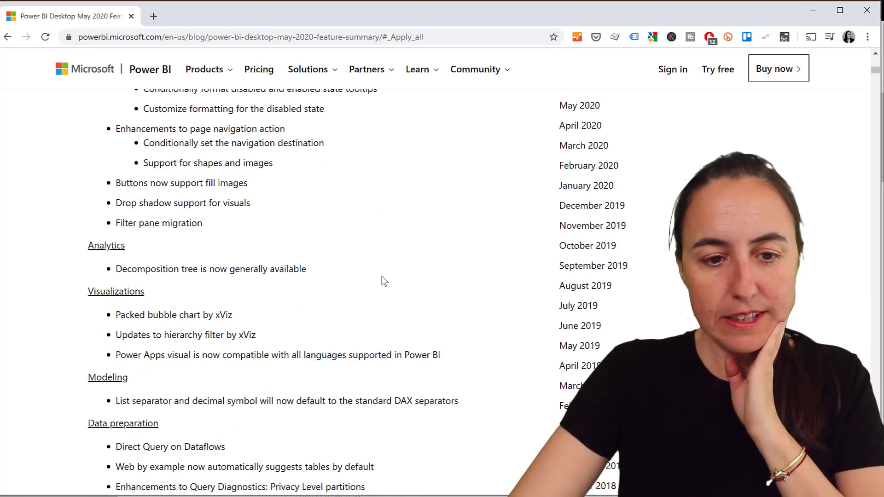
{"action": "scroll", "coordinate": [237, 219], "scroll_direction": "down", "scroll_amount": 1}
{"action": "scroll", "coordinate": [363, 233], "scroll_direction": "down", "scroll_amount": 3}
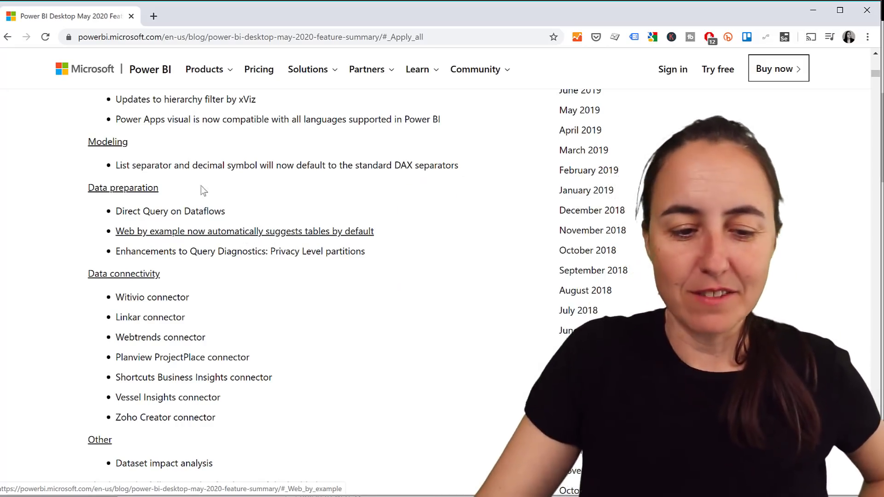
{"action": "scroll", "coordinate": [272, 234], "scroll_direction": "down", "scroll_amount": 7}
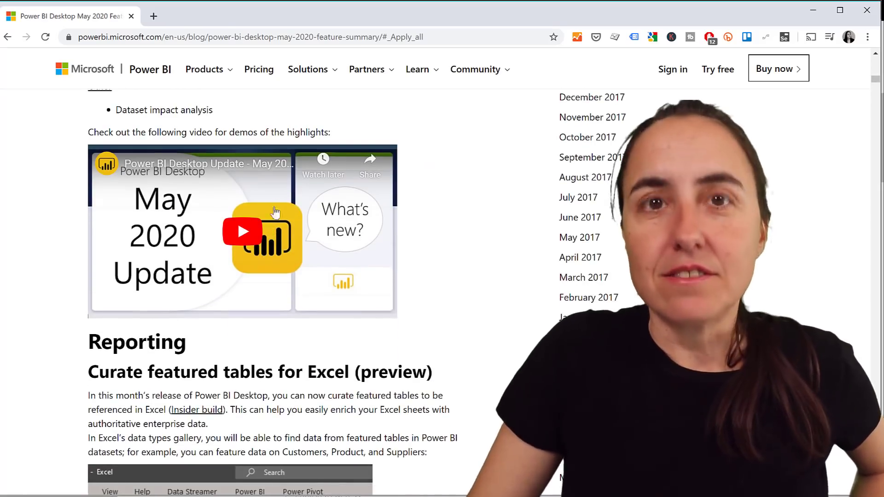
{"action": "scroll", "coordinate": [278, 193], "scroll_direction": "up", "scroll_amount": 1}
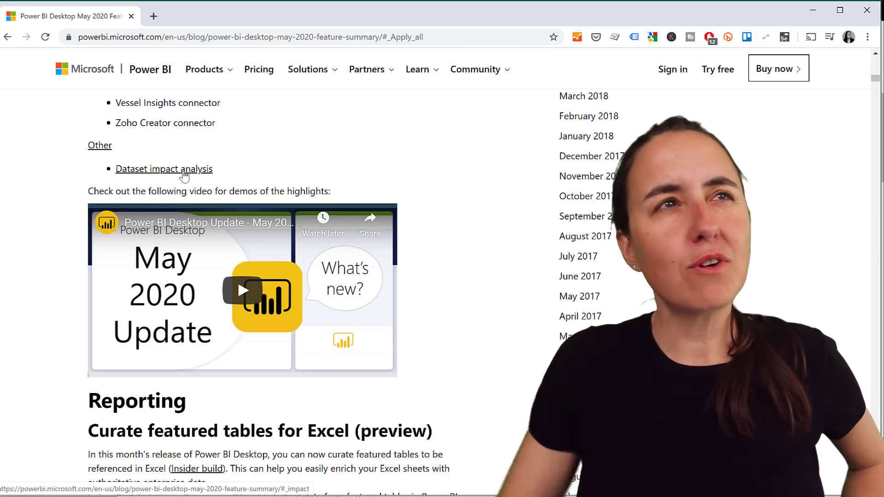
Jump to the blog's Dataset impact analysis section about the re-publish impact message
{"action": "left_click", "coordinate": [198, 170]}
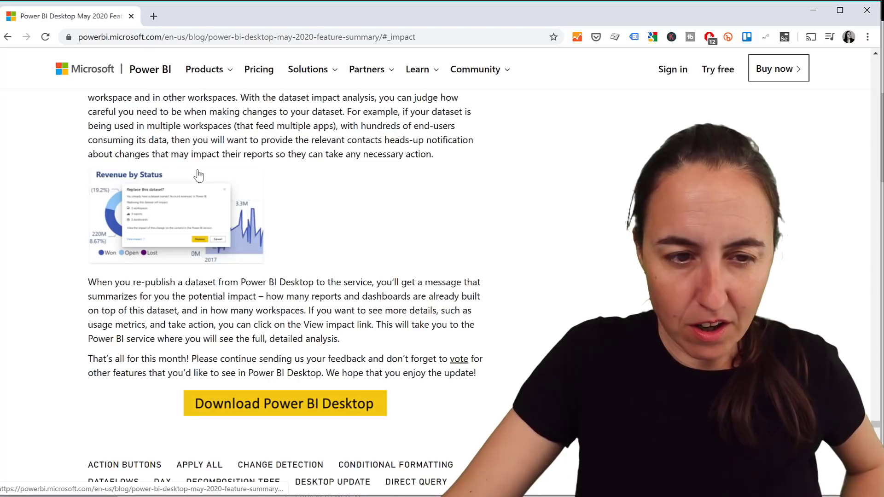
{"action": "scroll", "coordinate": [450, 244], "scroll_direction": "down", "scroll_amount": 7}
{"action": "scroll", "coordinate": [447, 217], "scroll_direction": "down", "scroll_amount": 8}
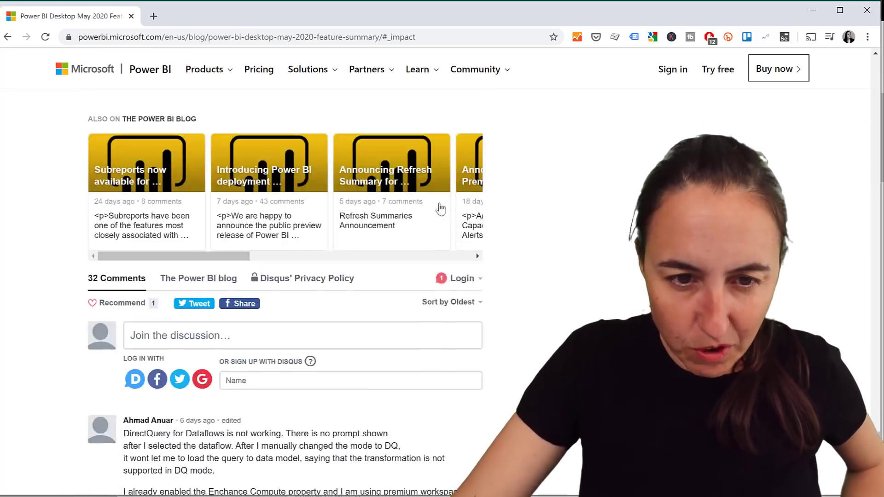
{"action": "scroll", "coordinate": [438, 208], "scroll_direction": "up", "scroll_amount": 15}
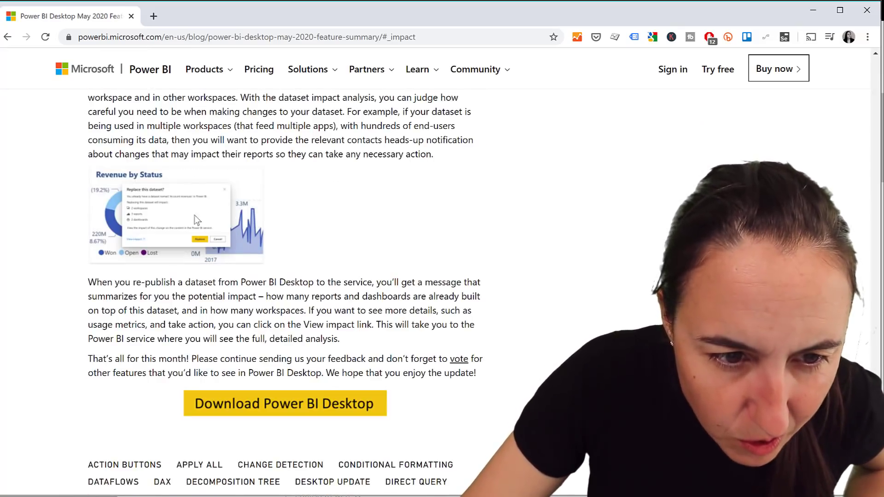